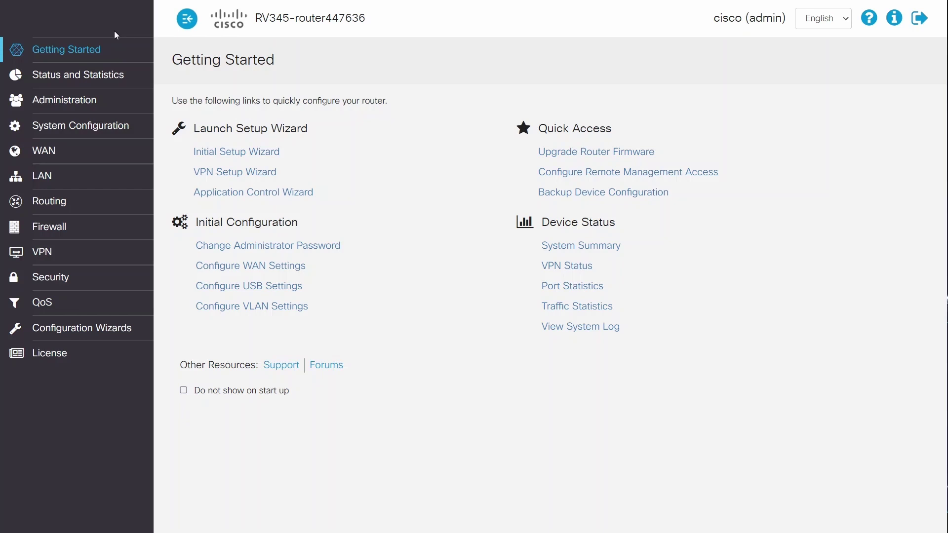
# Step: Create a user group named 'vpn' under System Configuration > User Groups and apply it
pyautogui.click(109, 127)
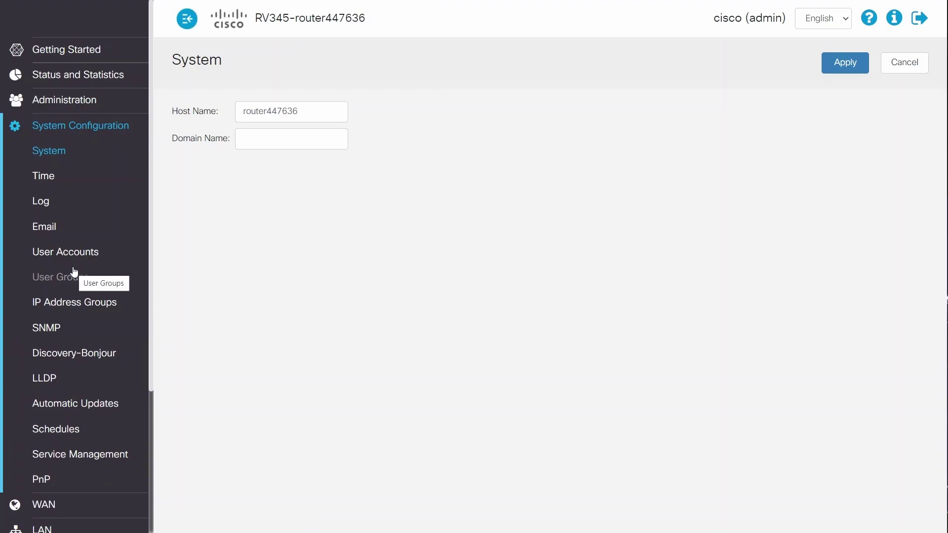
pyautogui.click(75, 275)
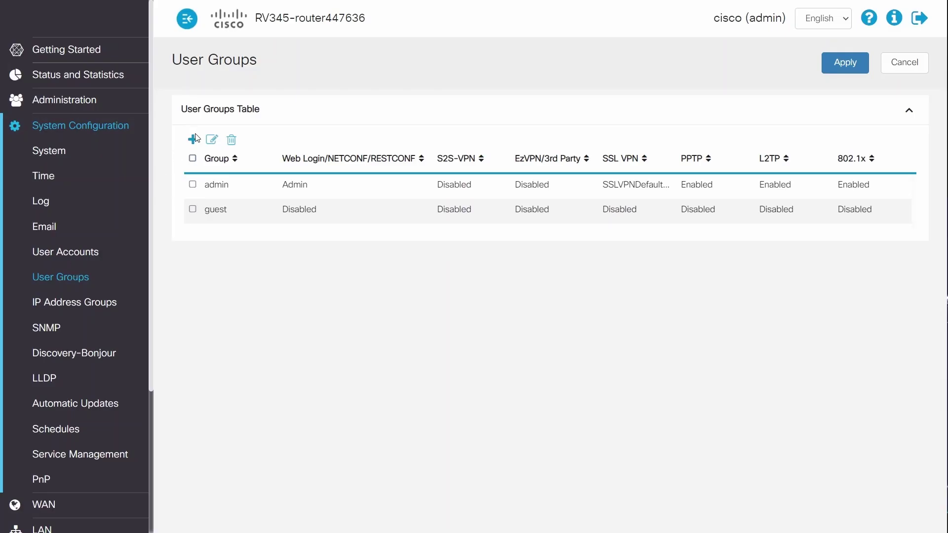
pyautogui.click(193, 140)
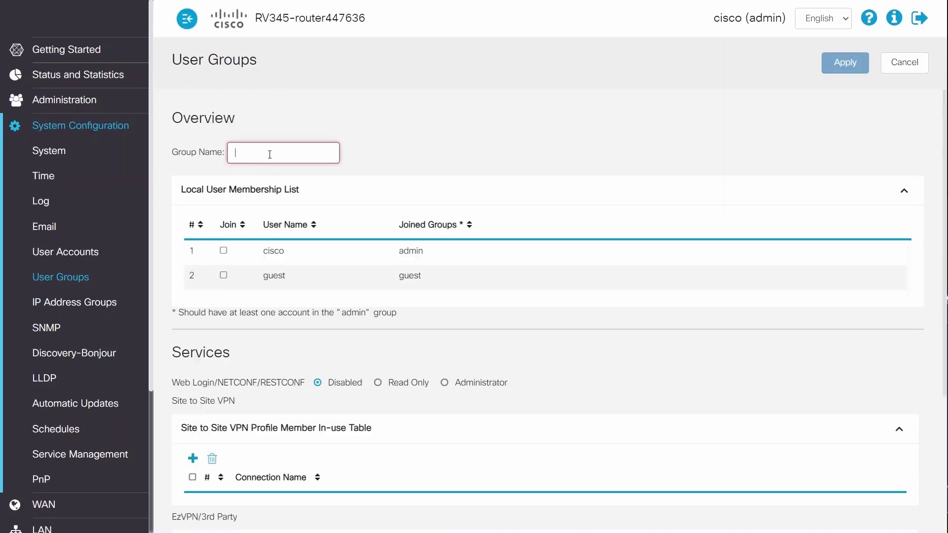
pyautogui.write('vpn')
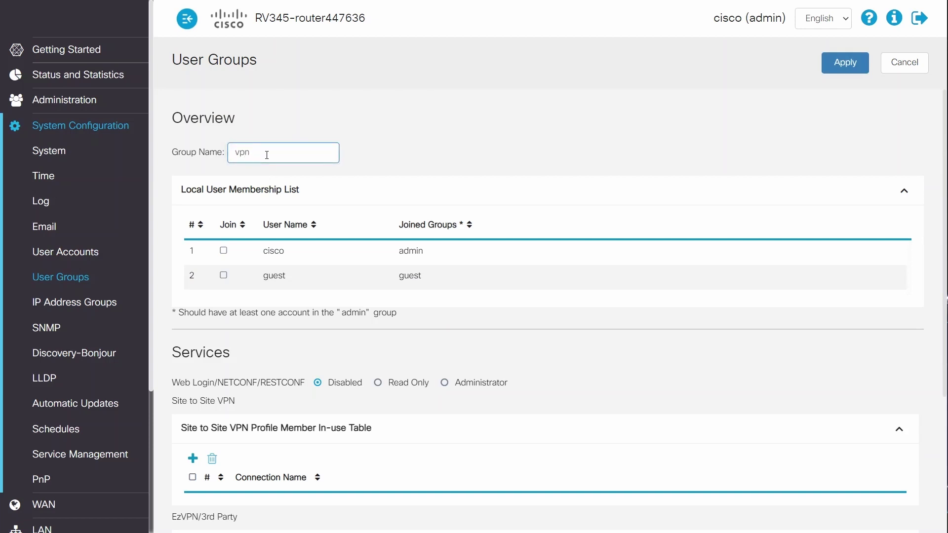
pyautogui.click(844, 63)
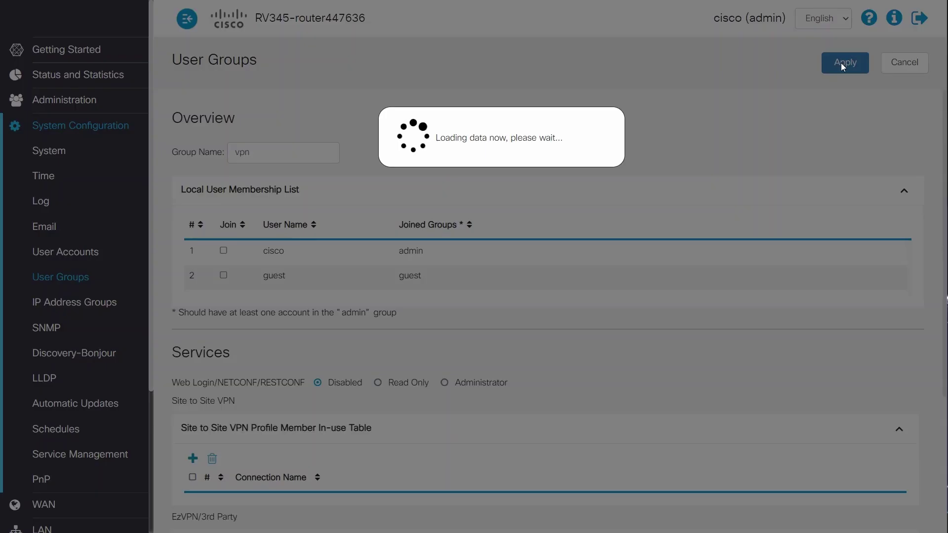
# Step: Start a new local user account with user name user1
pyautogui.click(65, 252)
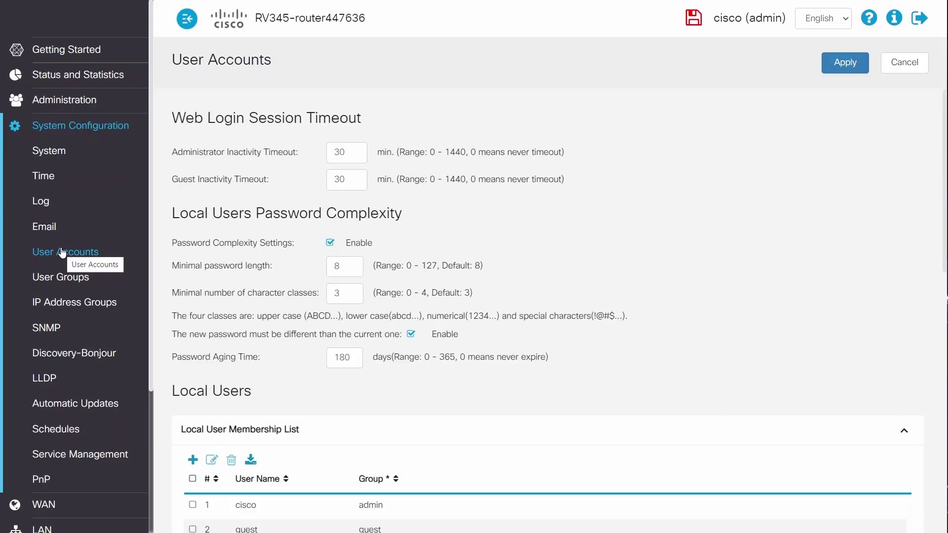
pyautogui.scroll(-4, 369, 313)
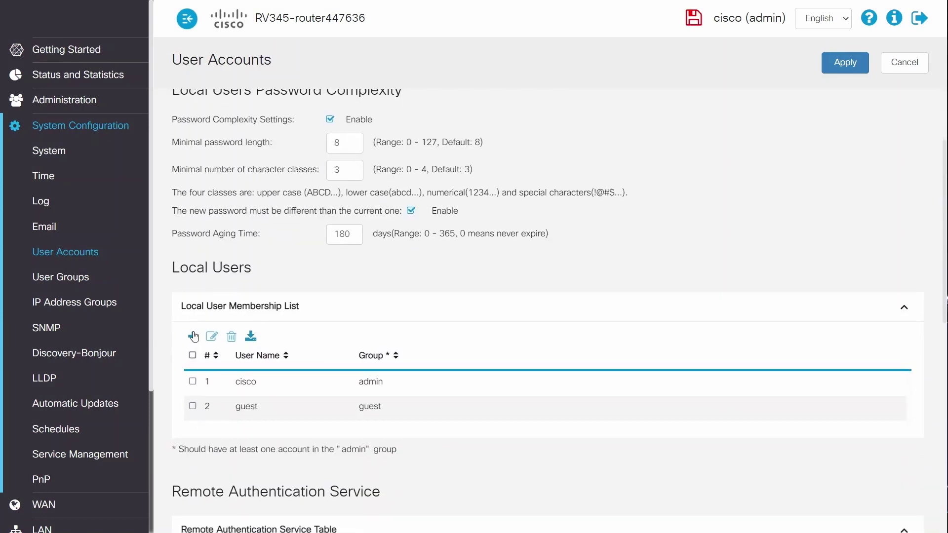
pyautogui.click(192, 334)
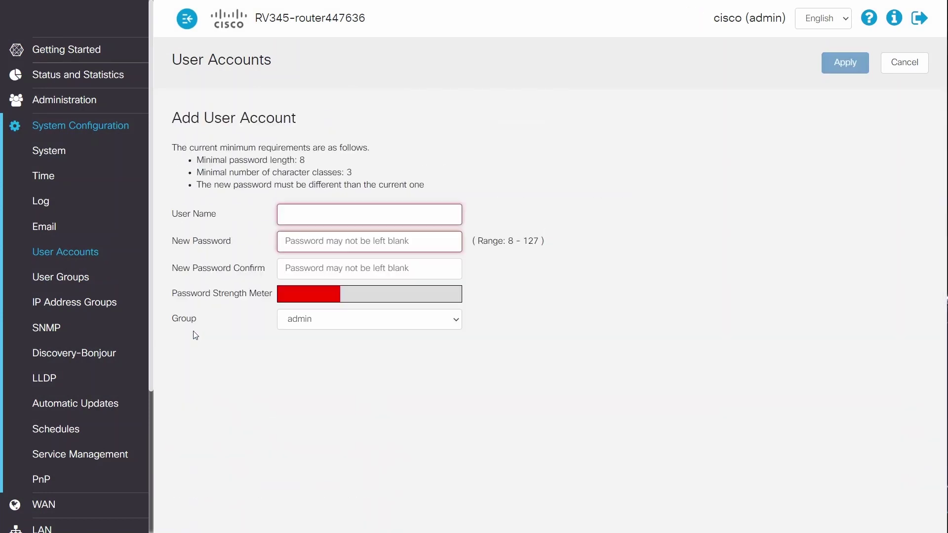
pyautogui.click(357, 215)
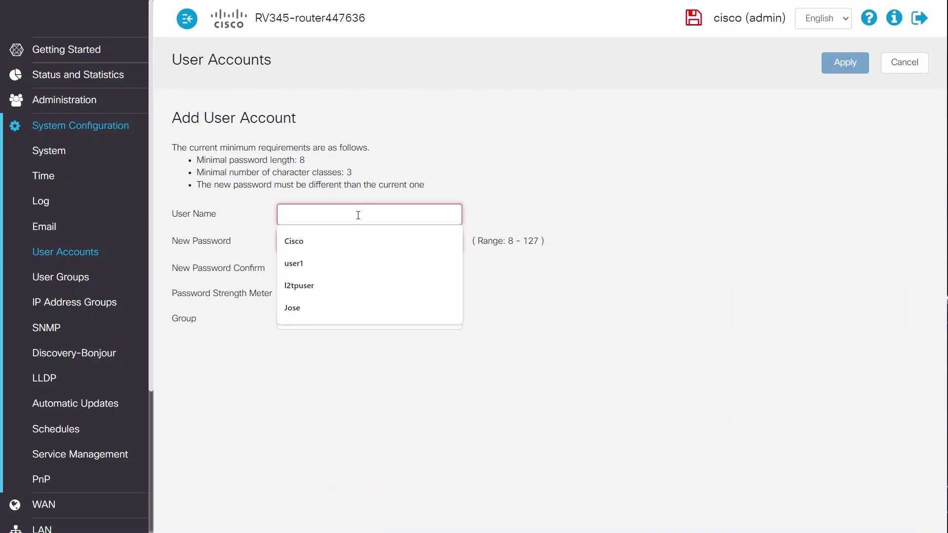
pyautogui.write('user')
pyautogui.click(376, 242)
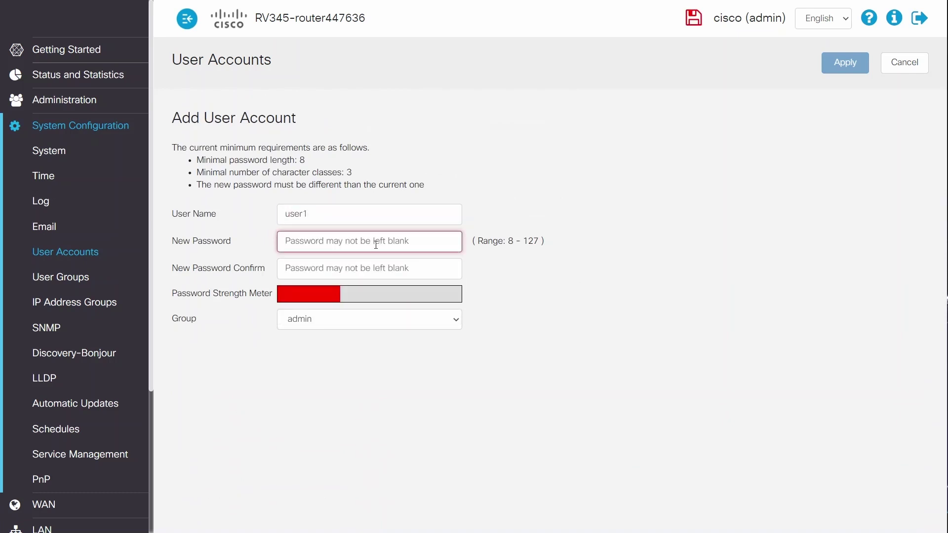
# Step: Enter and confirm the user's password and assign the account to the vpn group
pyautogui.write('*********')
pyautogui.press('Tab')
pyautogui.write('*********')
pyautogui.click(446, 326)
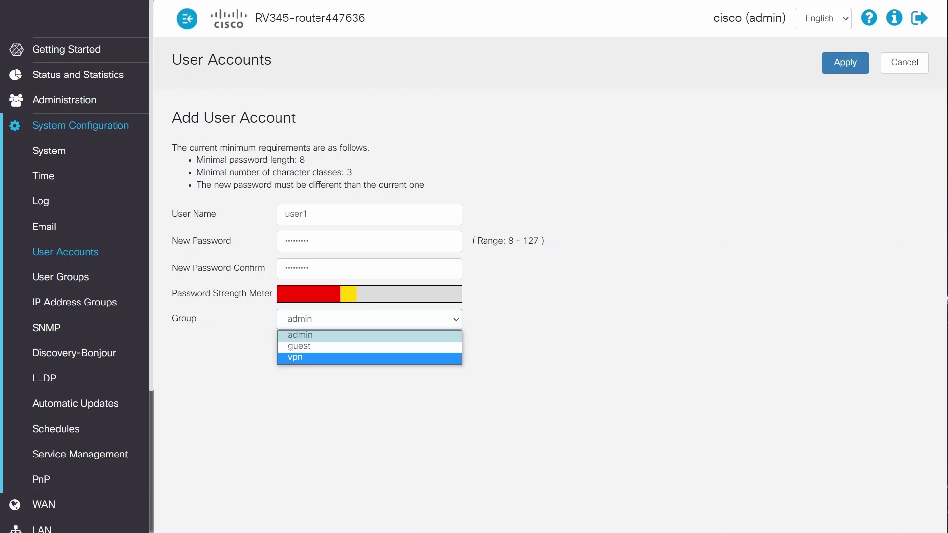
pyautogui.click(317, 359)
# Step: Save the user1 account and go to the VPN Client-to-Site page
pyautogui.click(866, 58)
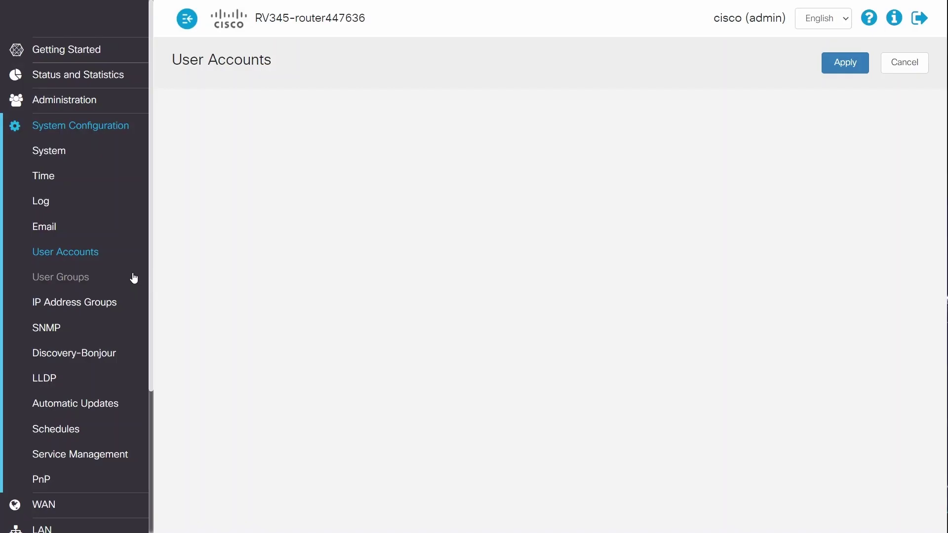
pyautogui.scroll(-4, 132, 284)
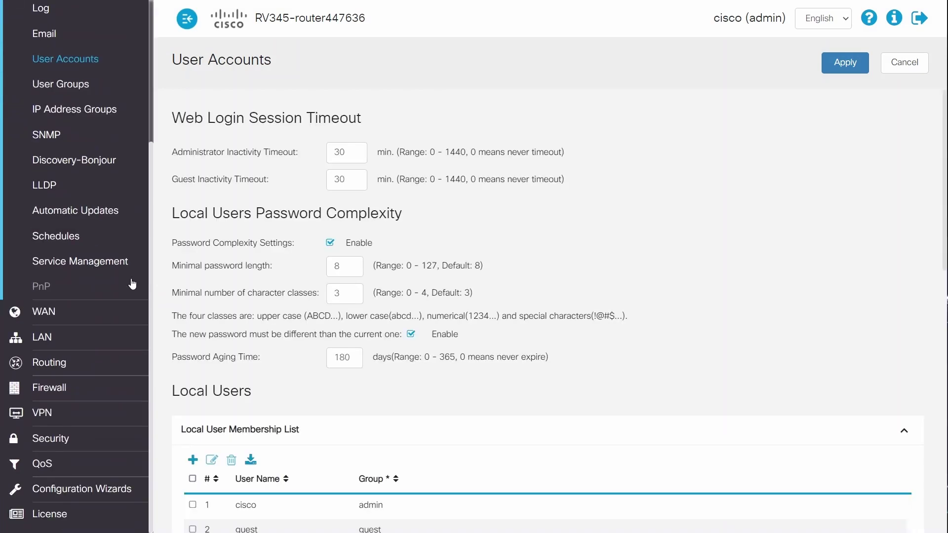
pyautogui.click(43, 414)
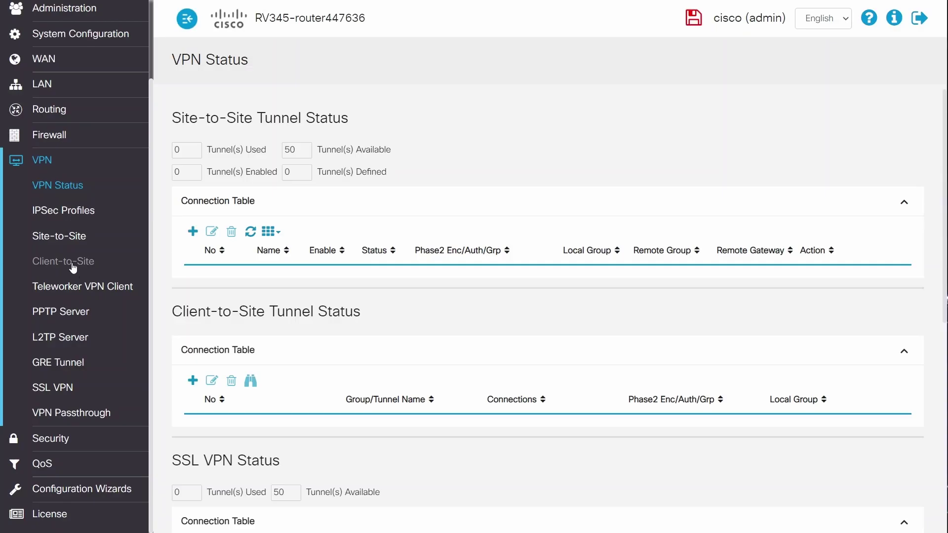
pyautogui.click(66, 265)
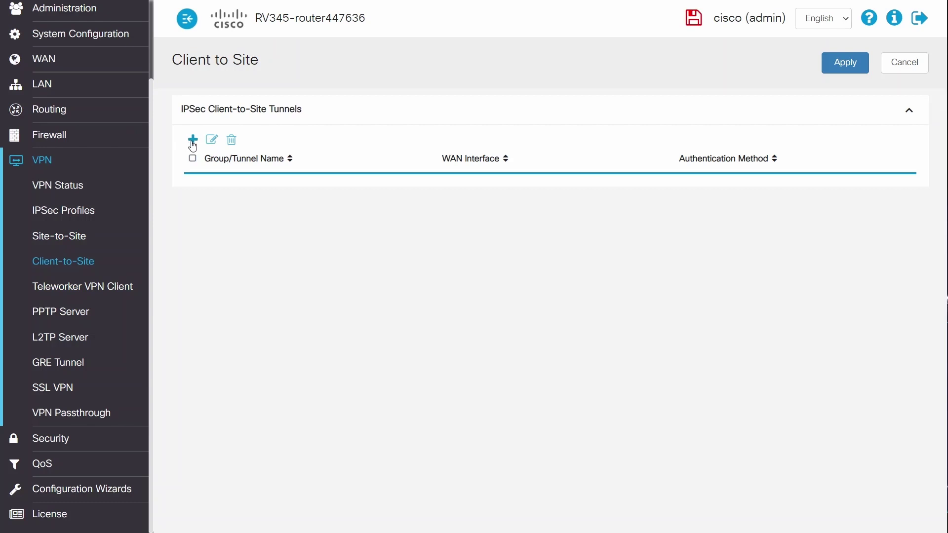
# Step: Add an enabled client-to-site tunnel named Test1 and enter its pre-shared key
pyautogui.click(192, 141)
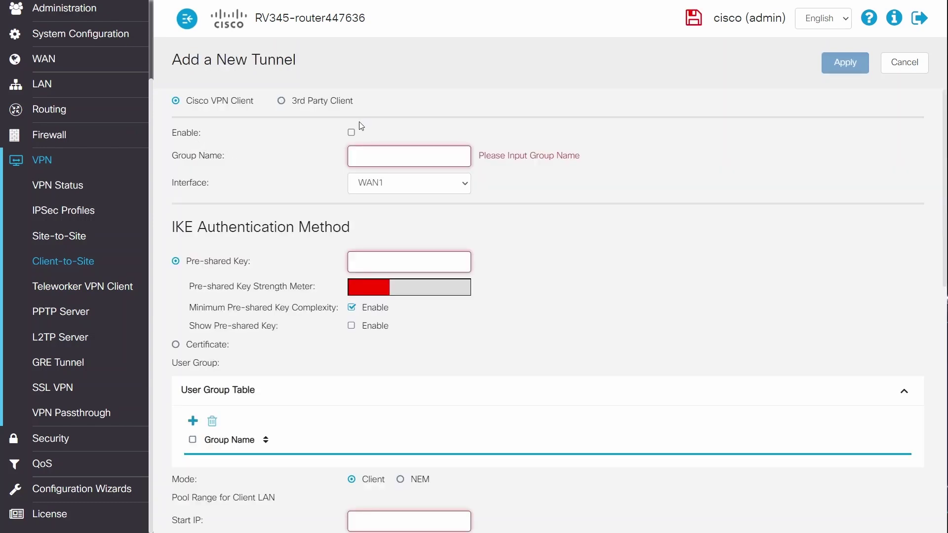
pyautogui.click(385, 151)
pyautogui.write('Test1')
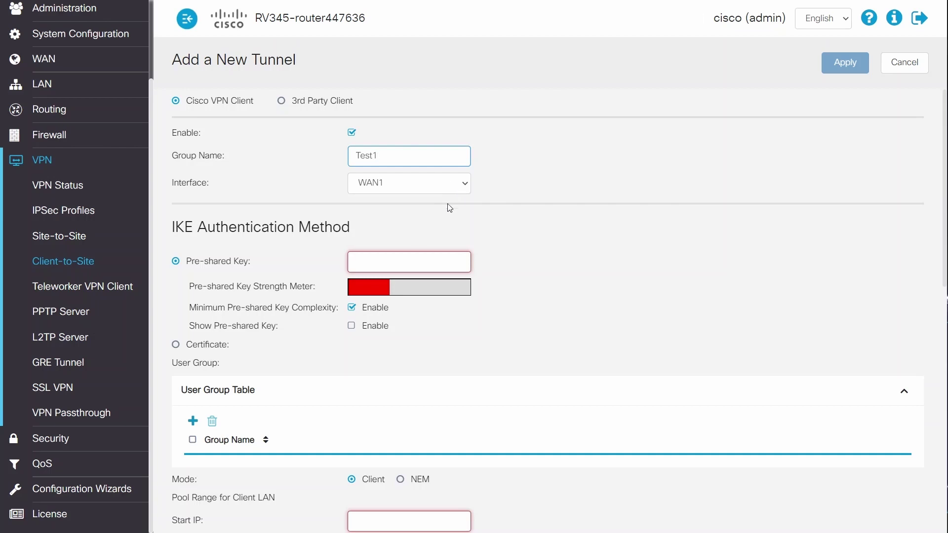
pyautogui.click(419, 257)
pyautogui.write('cisco123')
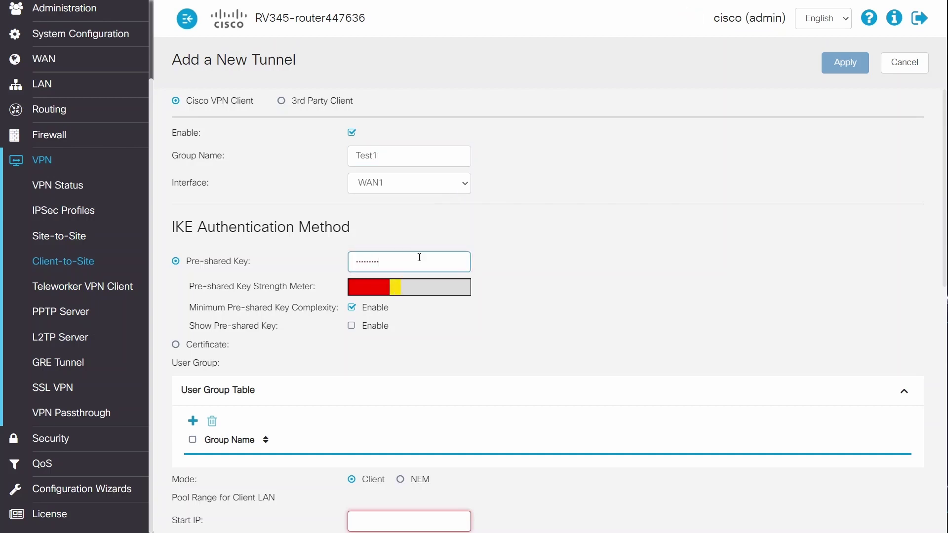
pyautogui.scroll(-4, 635, 372)
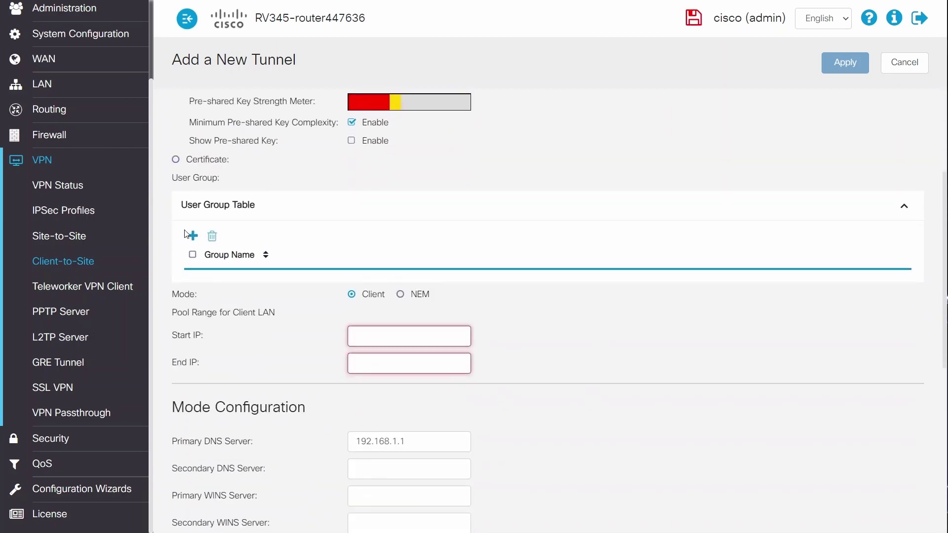
# Step: Add the vpn group to the tunnel's User Group Table
pyautogui.click(193, 236)
pyautogui.click(261, 281)
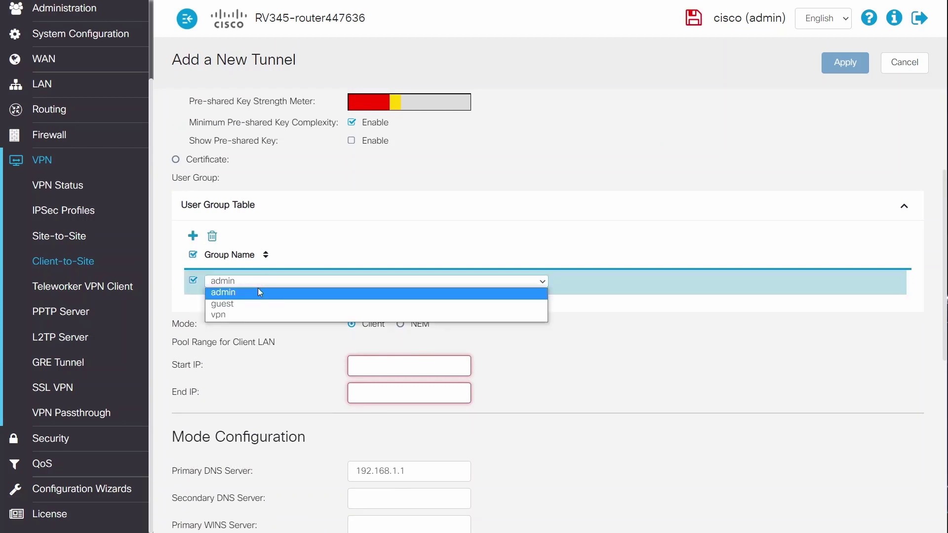
pyautogui.click(249, 324)
pyautogui.click(251, 281)
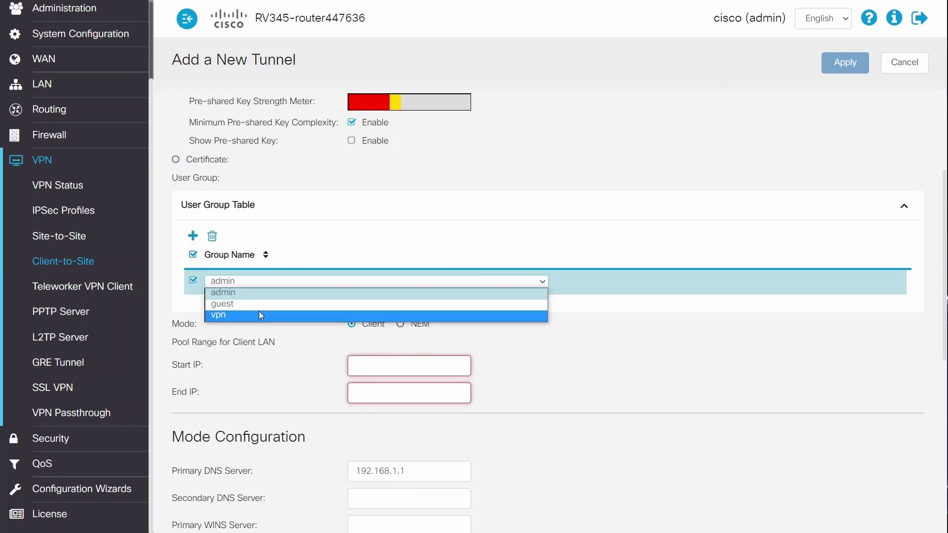
pyautogui.click(259, 312)
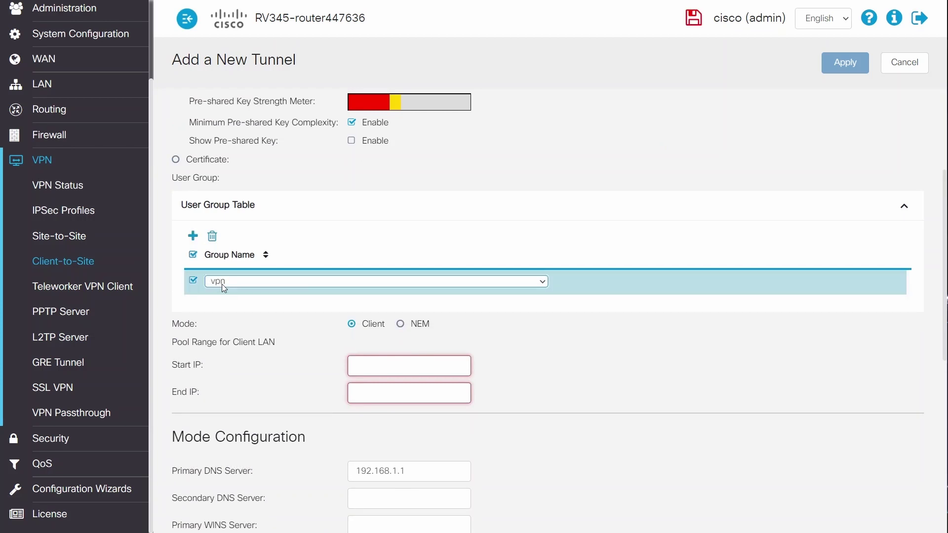
# Step: Set the client address pool from 10.15.25.1 to 10.15.25.25
pyautogui.click(402, 357)
pyautogui.write('10.15.25.1')
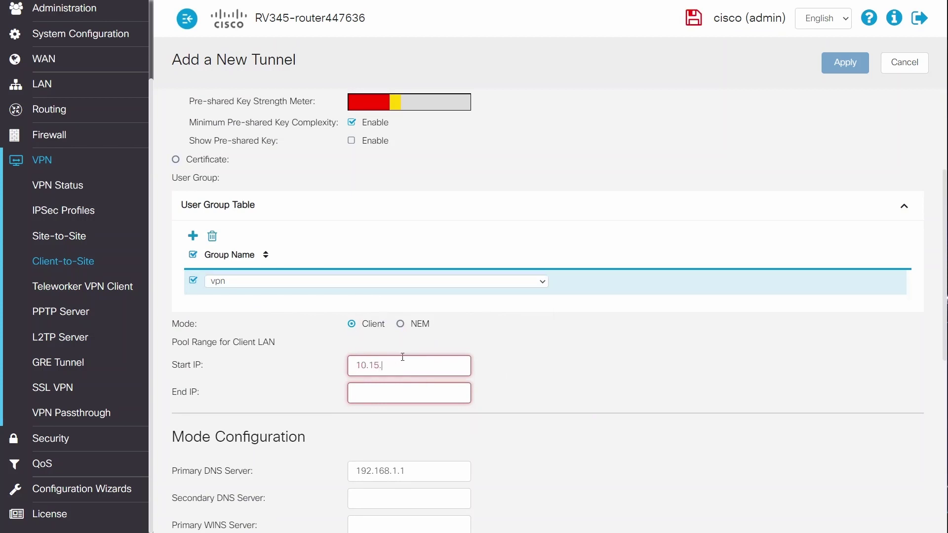
pyautogui.click(401, 400)
pyautogui.write('10.')
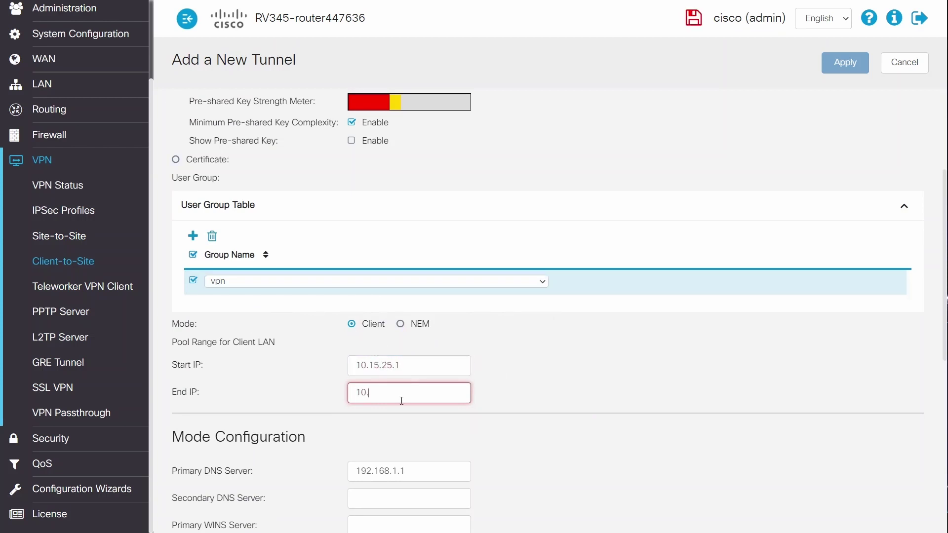
pyautogui.write('15.25.25')
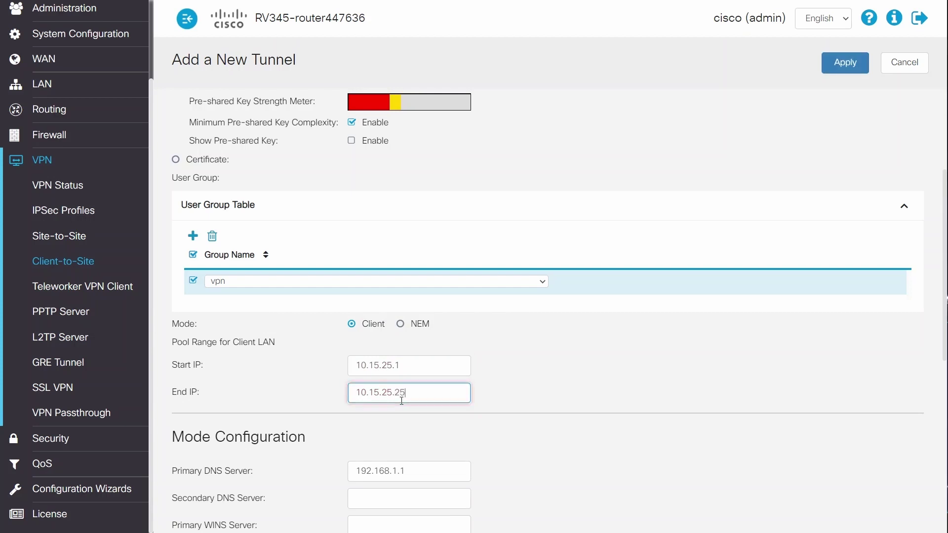
# Step: Enter 8.8.8.8 as the secondary DNS server
pyautogui.scroll(-1, 773, 529)
pyautogui.scroll(-4, 773, 529)
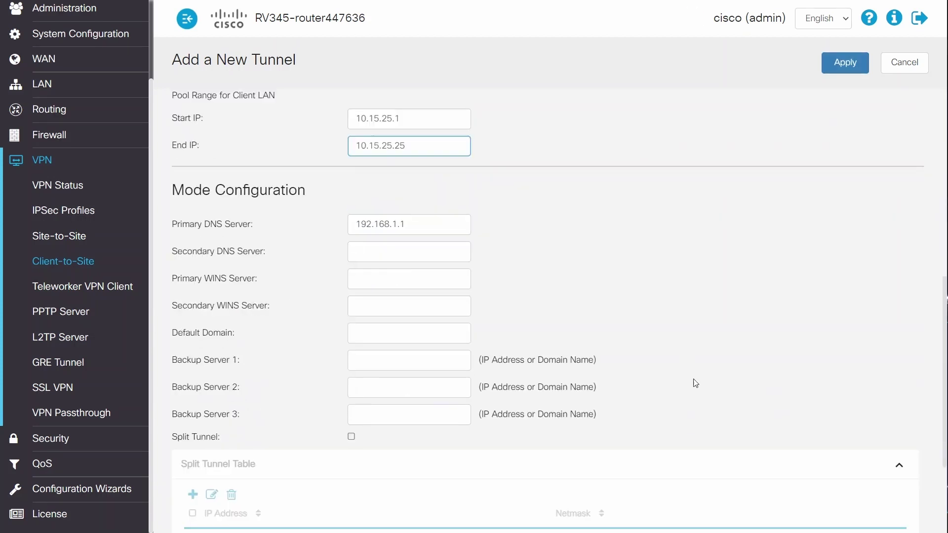
pyautogui.click(412, 250)
pyautogui.write('8..')
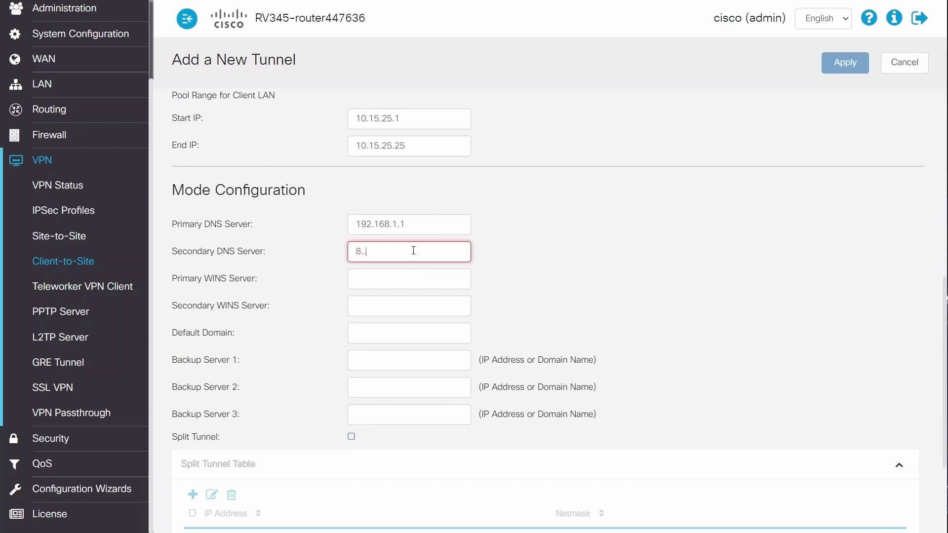
pyautogui.write('8.8.8.8')
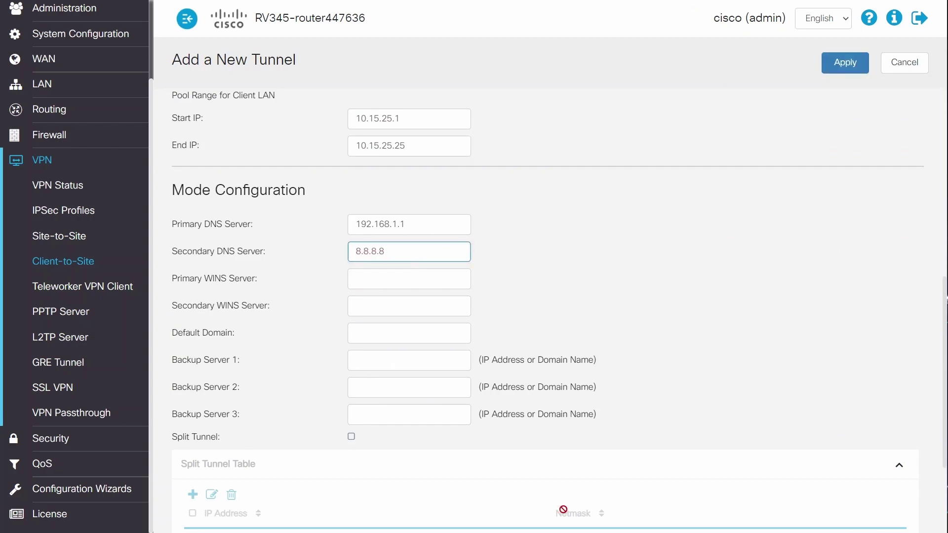
pyautogui.scroll(-1, 497, 417)
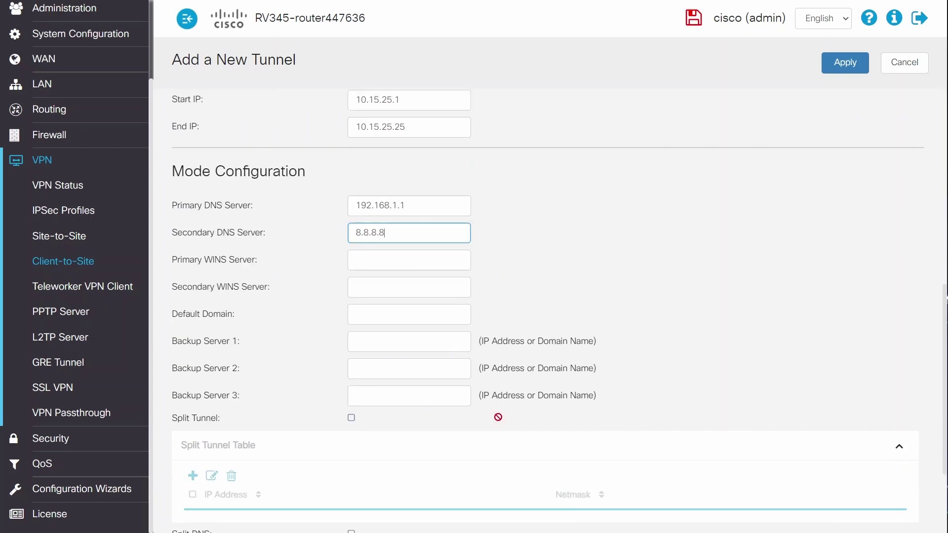
# Step: Tick the Split Tunnel checkbox in the Test1 tunnel form
pyautogui.scroll(-2, 498, 417)
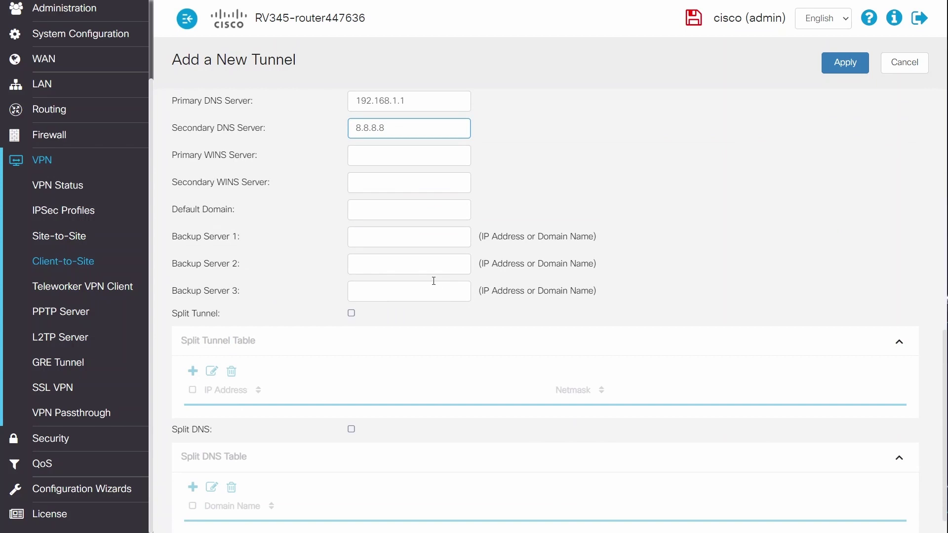
pyautogui.click(351, 314)
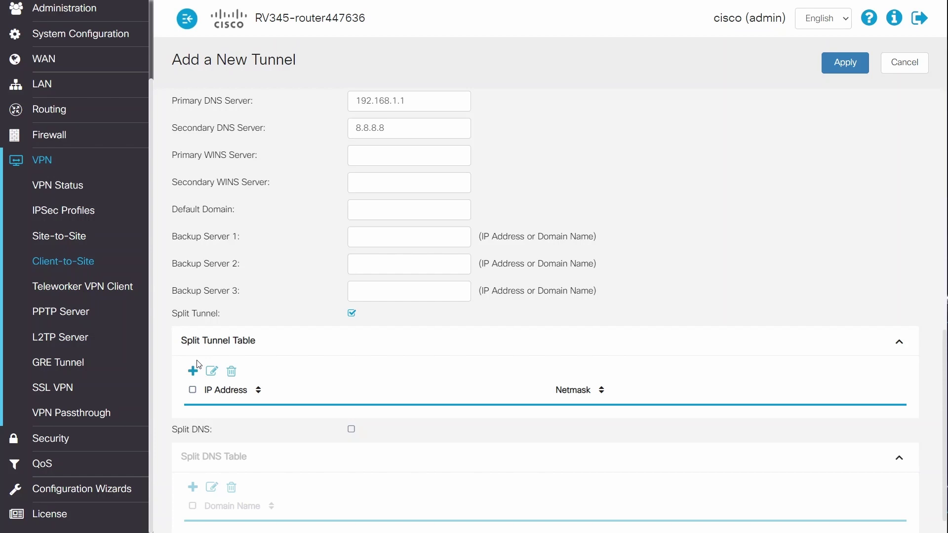
# Step: Add split tunnel network 192.168.1.0 with netmask 255.255.255.0 and apply the Test1 tunnel
pyautogui.click(193, 371)
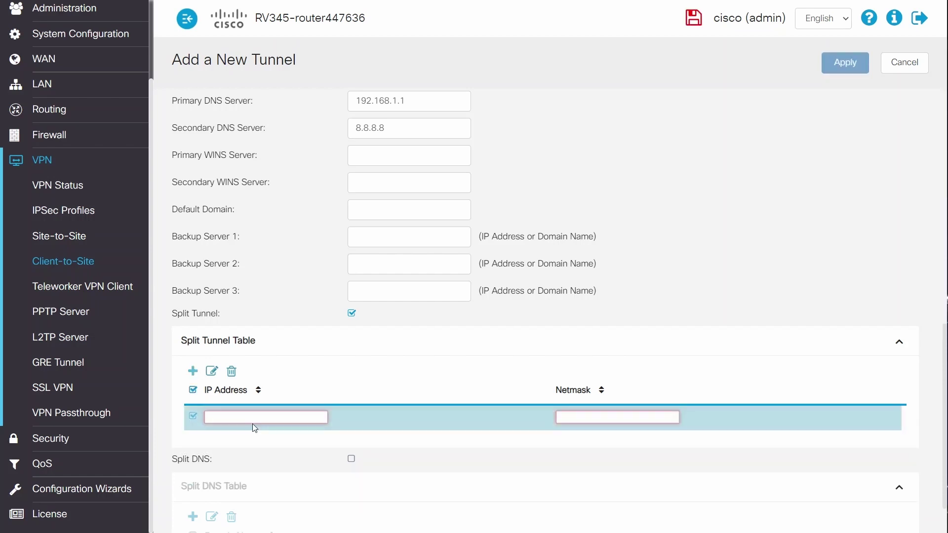
pyautogui.write('192.168.1.0')
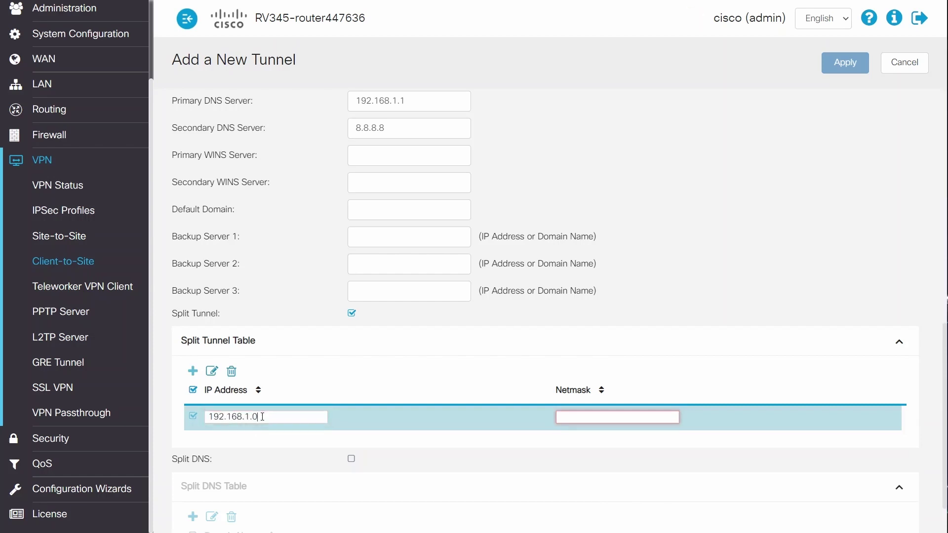
pyautogui.click(567, 417)
pyautogui.write('255.255.255.0')
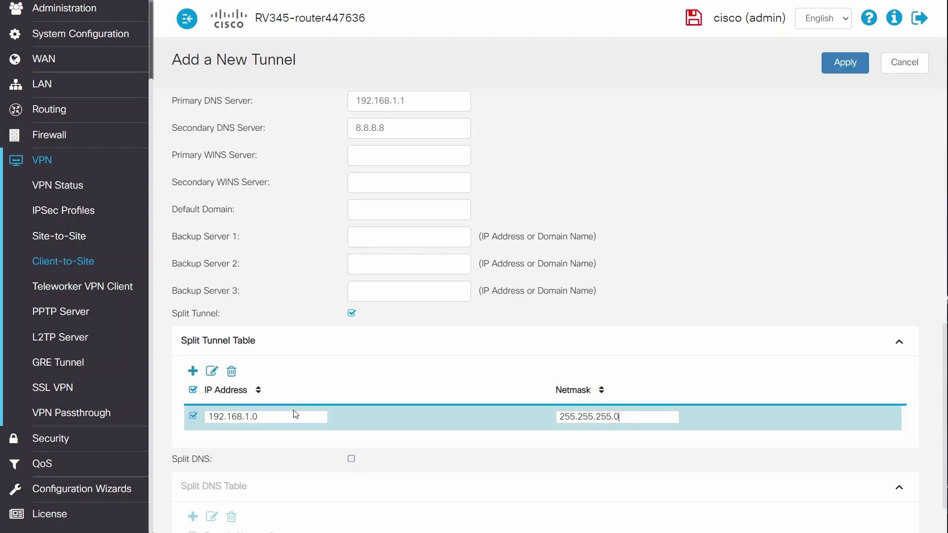
pyautogui.scroll(-1, 493, 407)
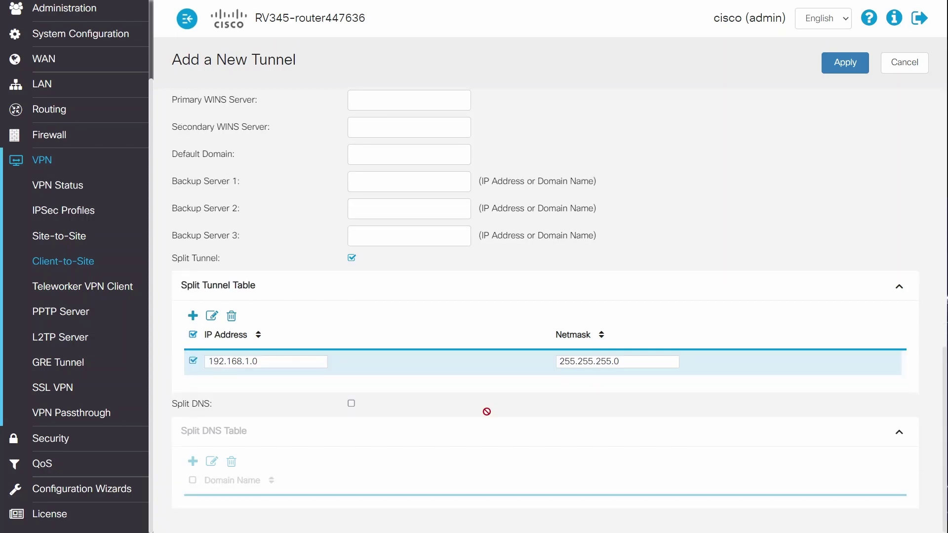
pyautogui.click(844, 62)
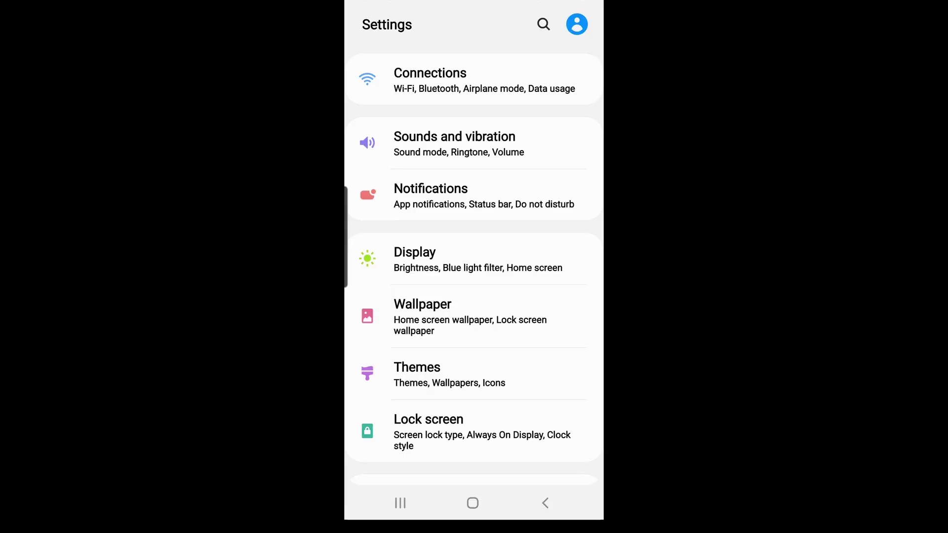
# Step: Go to Connections > More connection settings > VPN and bring up the add-profile menu
pyautogui.click(474, 80)
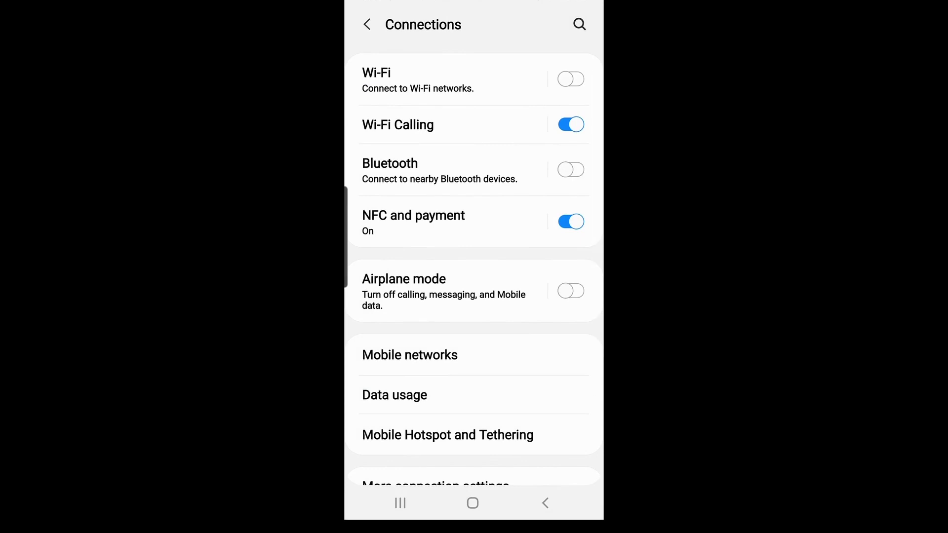
pyautogui.scroll(-2, 474, 269)
pyautogui.scroll(-3, 473, 269)
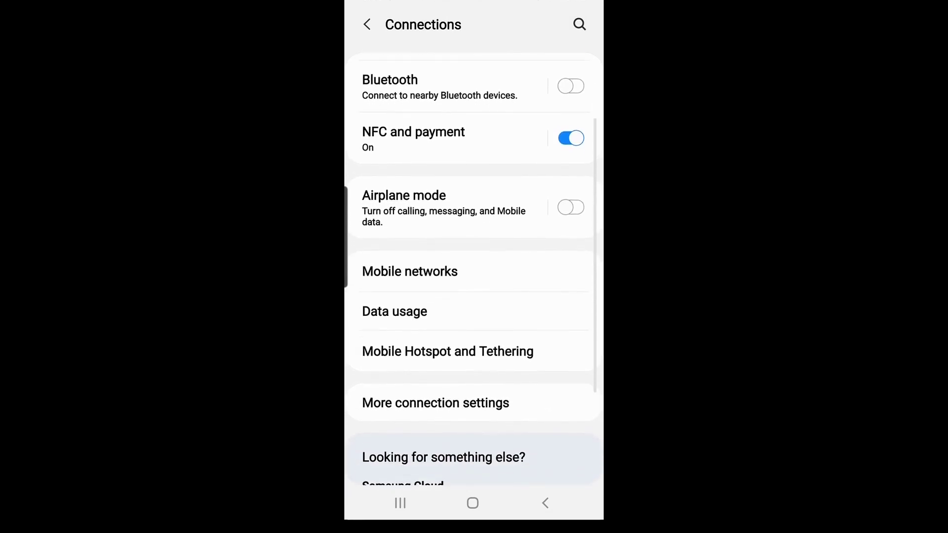
pyautogui.click(436, 350)
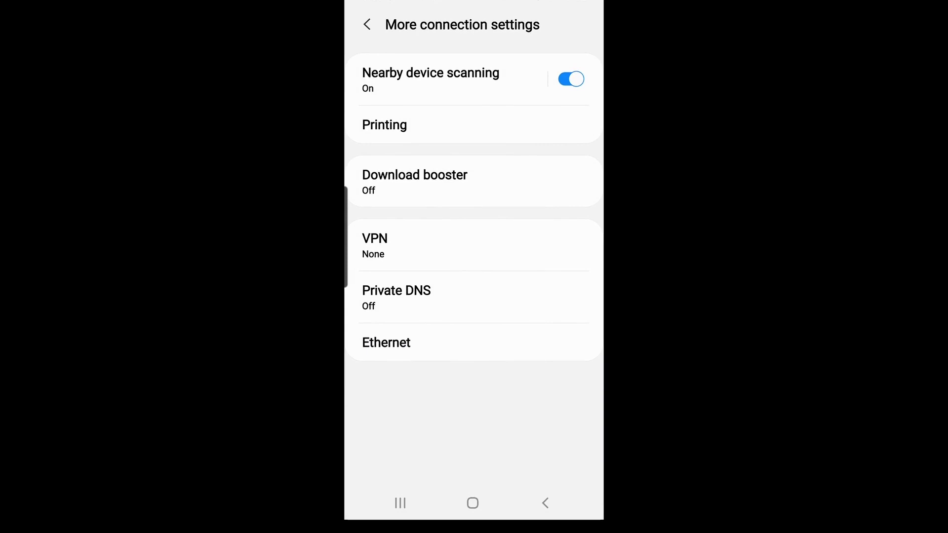
pyautogui.click(474, 245)
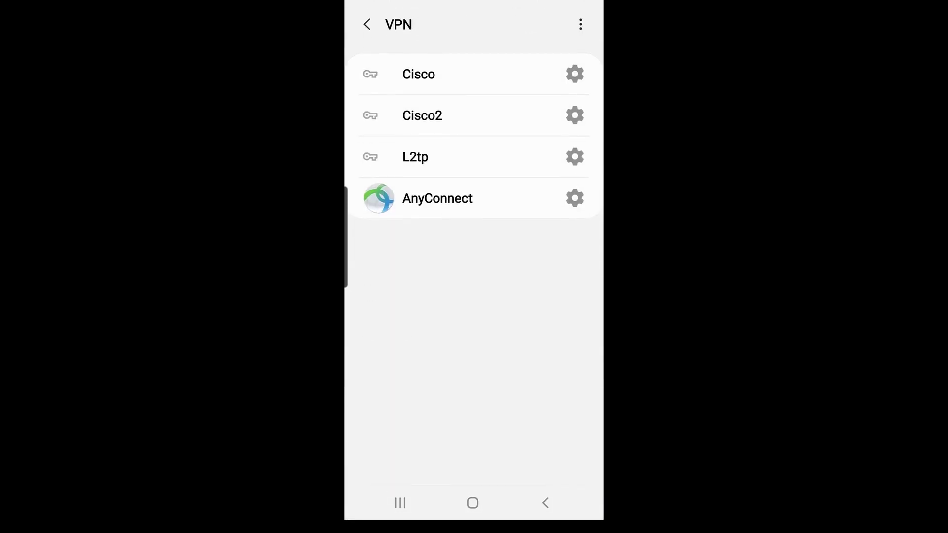
pyautogui.click(580, 24)
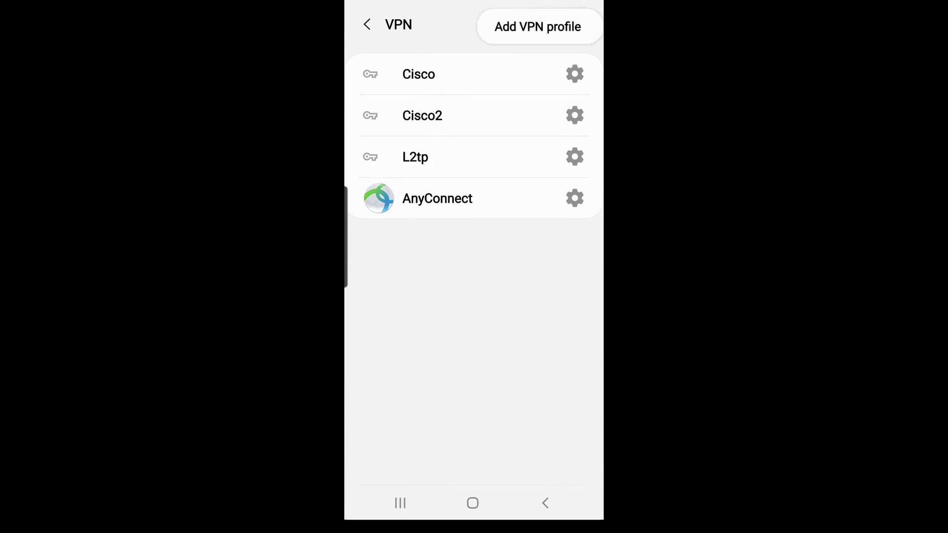
pyautogui.click(537, 25)
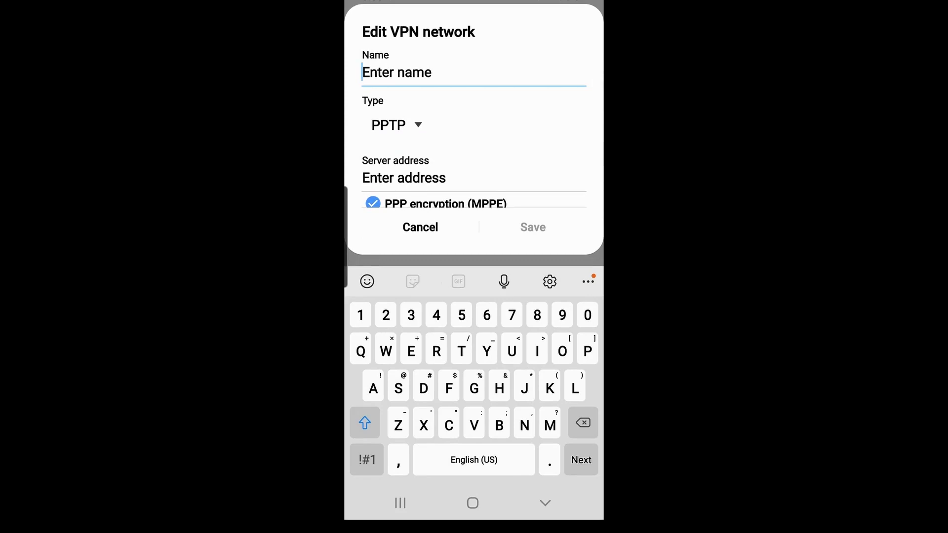
pyautogui.write('Test')
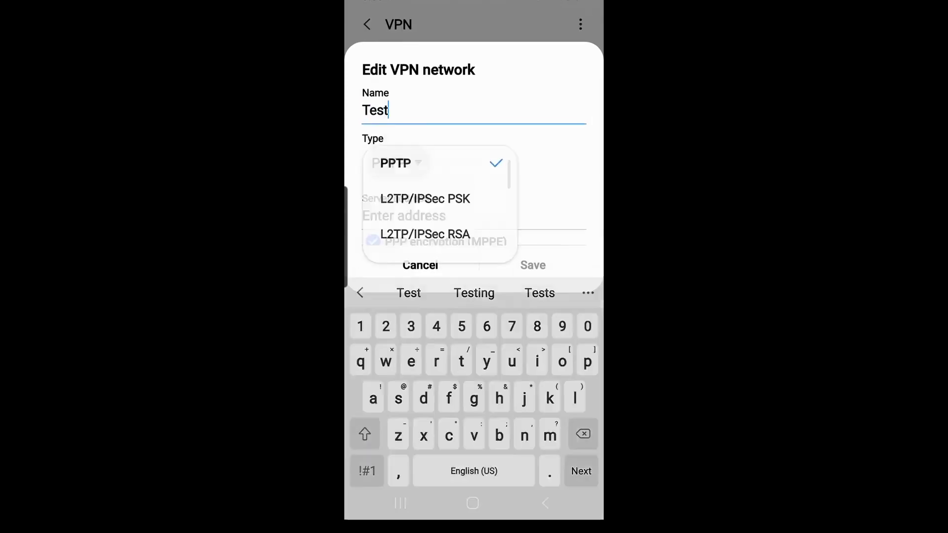
pyautogui.scroll(-1, 424, 326)
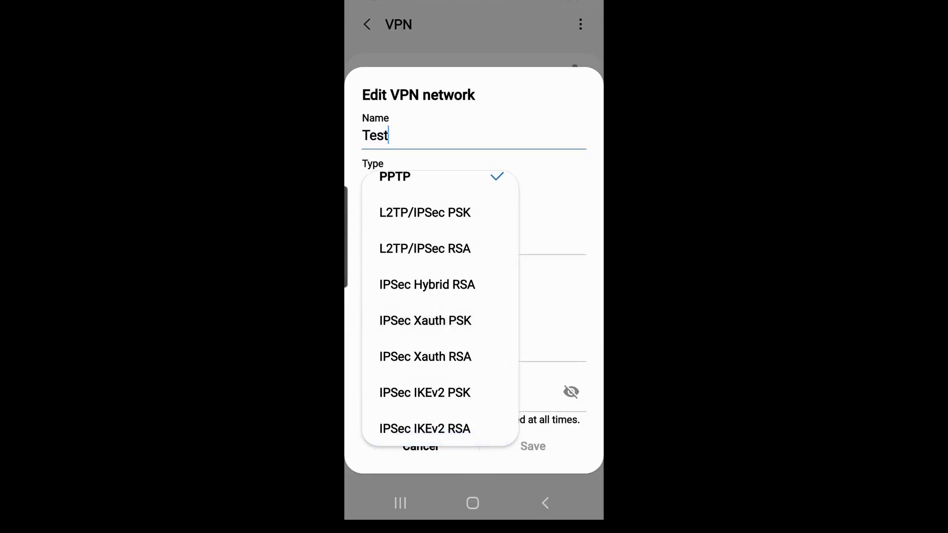
pyautogui.click(425, 321)
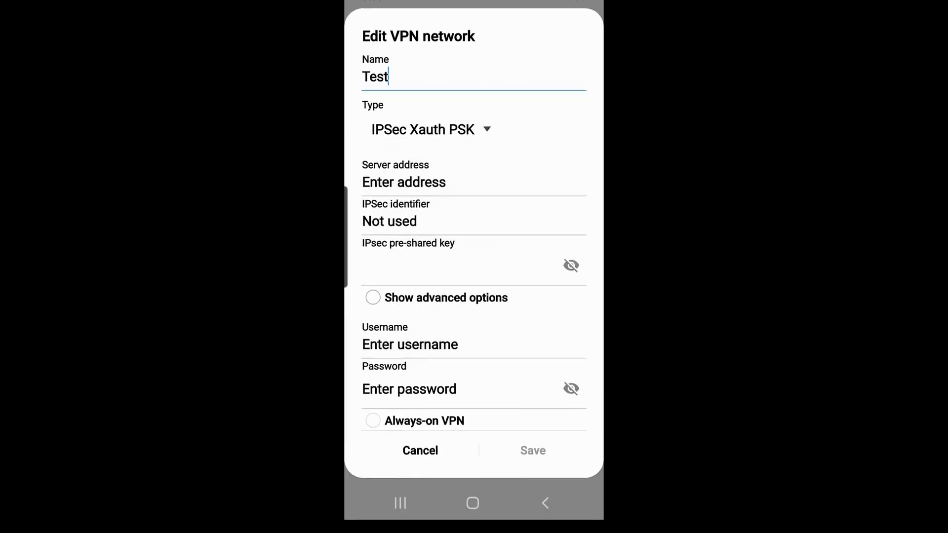
pyautogui.click(403, 177)
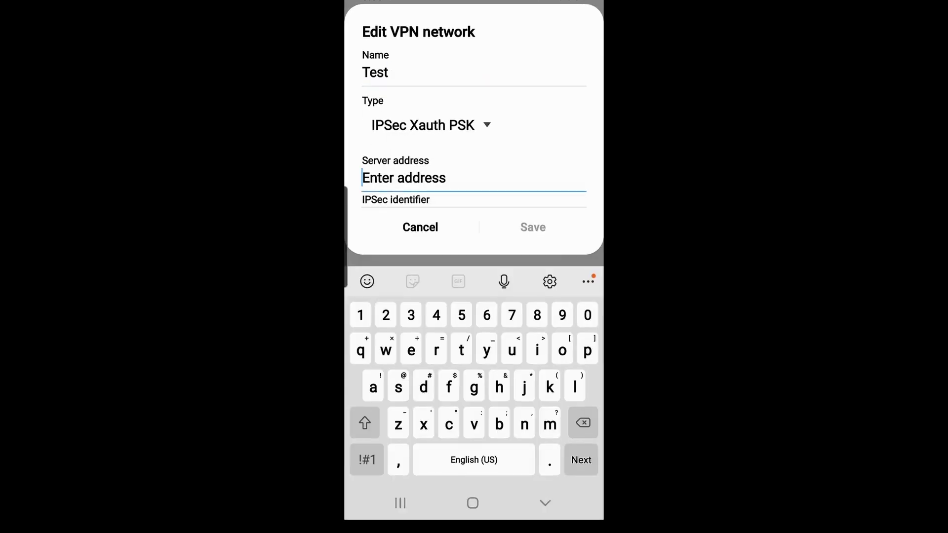
pyautogui.write('9')
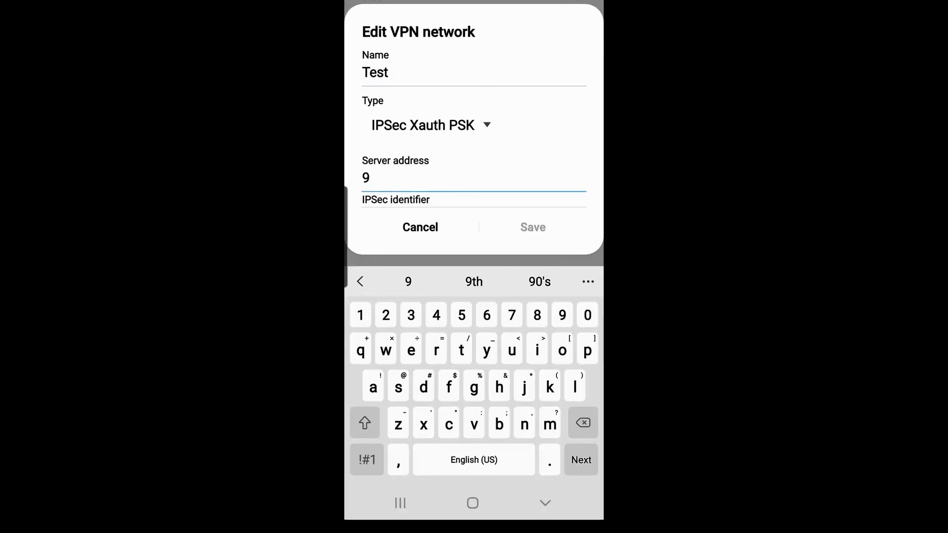
pyautogui.write('7.124')
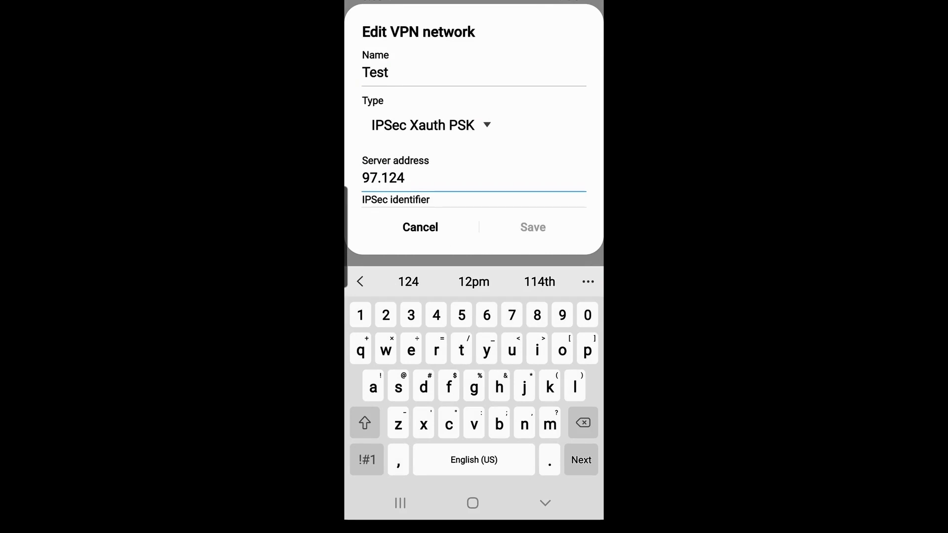
pyautogui.write('.')
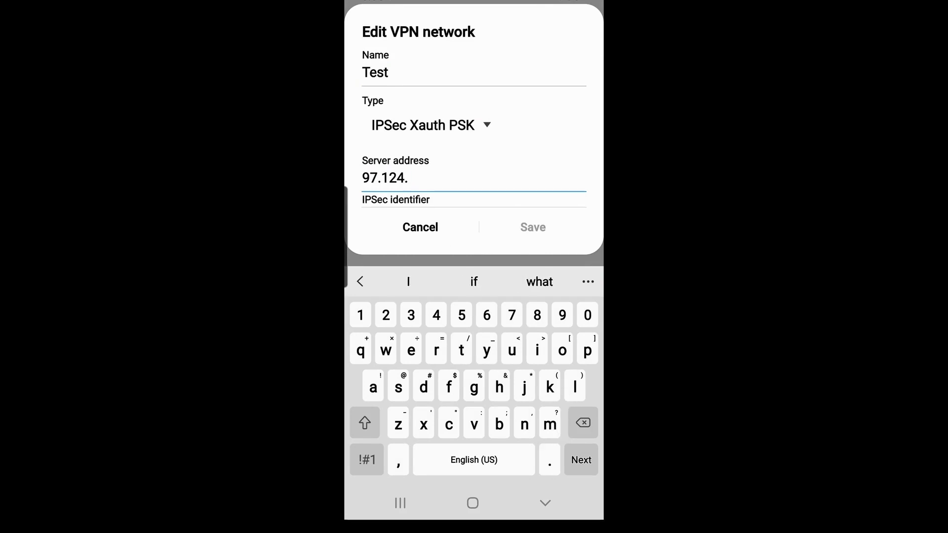
pyautogui.write('104')
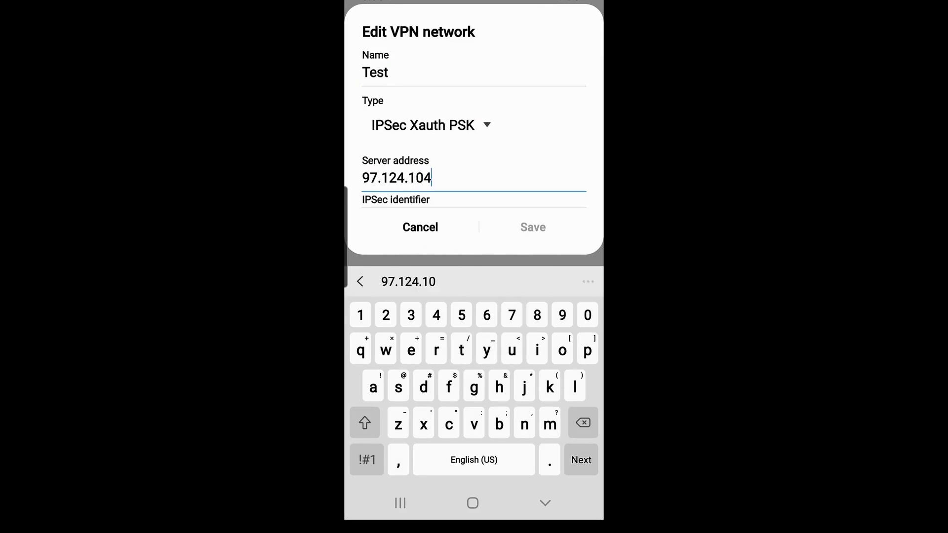
pyautogui.write('.90')
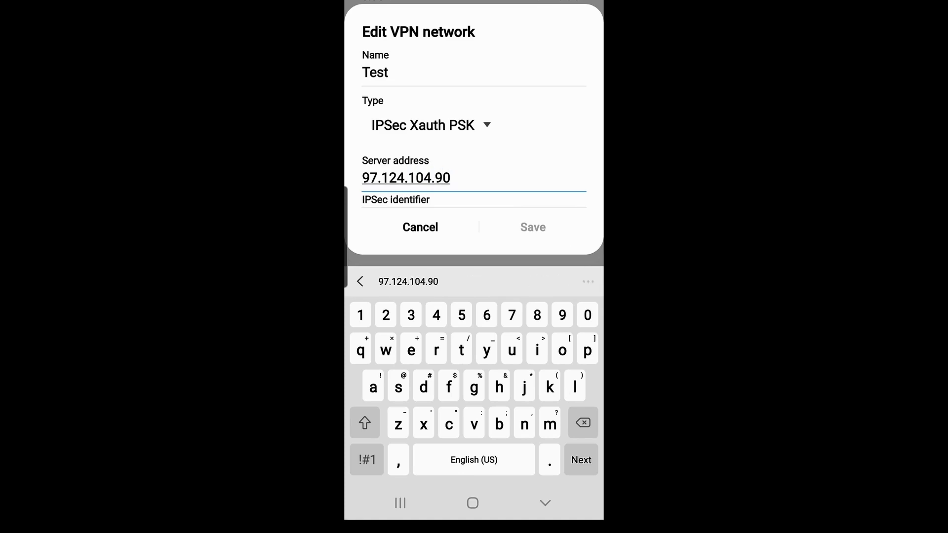
pyautogui.press('Tab')
pyautogui.write('Test1')
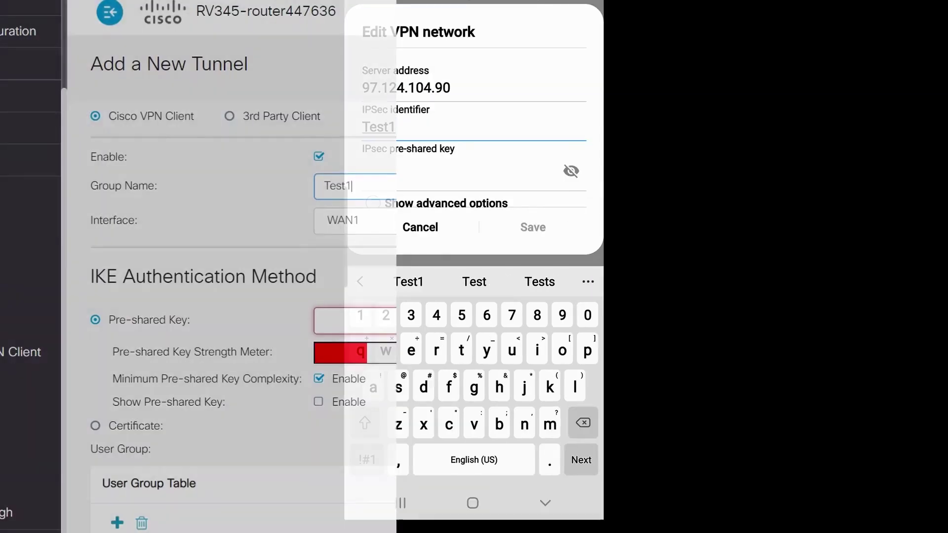
# Step: Enter the pre-shared key, username user1 and password, save, and connect to the Test VPN
pyautogui.press('Tab')
pyautogui.write('Cisco123!')
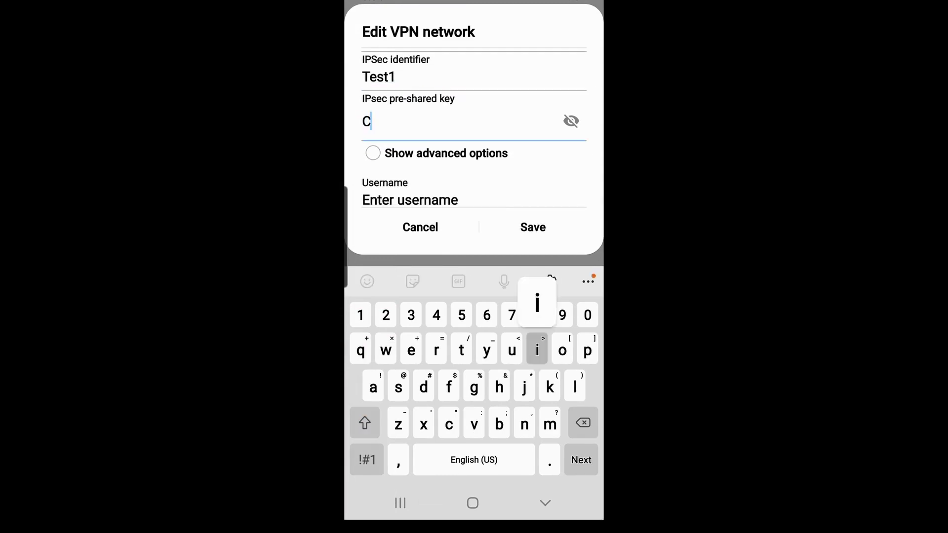
pyautogui.press('Tab')
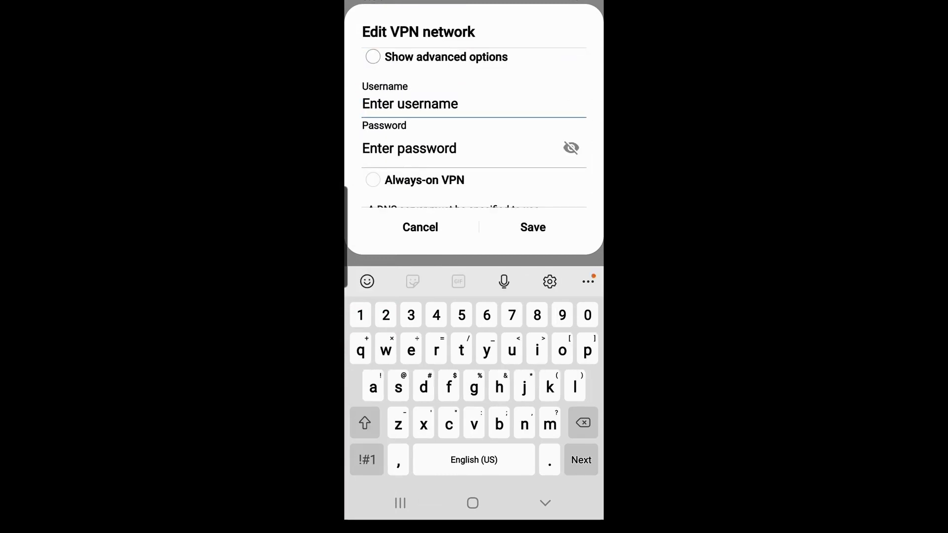
pyautogui.write('user1')
pyautogui.press('Tab')
pyautogui.write('Cisco123!')
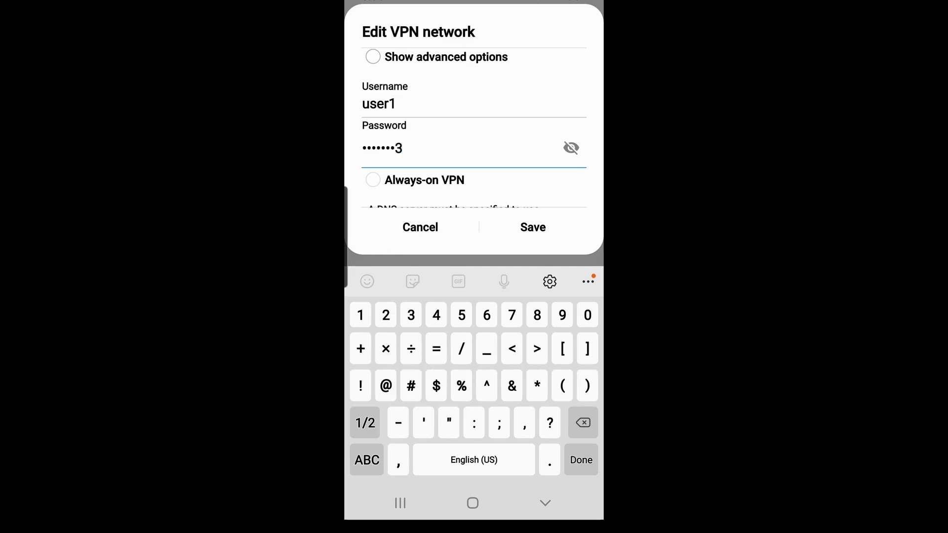
pyautogui.click(532, 227)
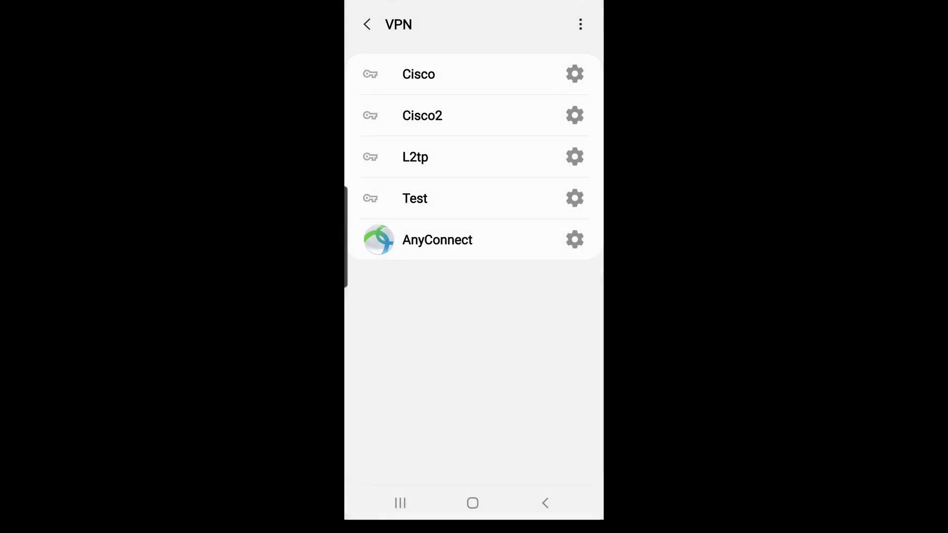
pyautogui.click(415, 198)
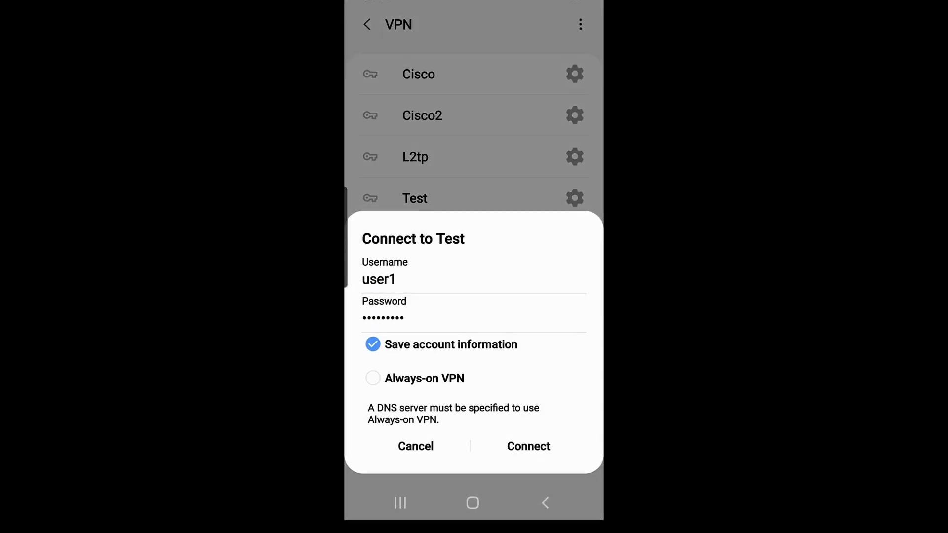
pyautogui.click(528, 446)
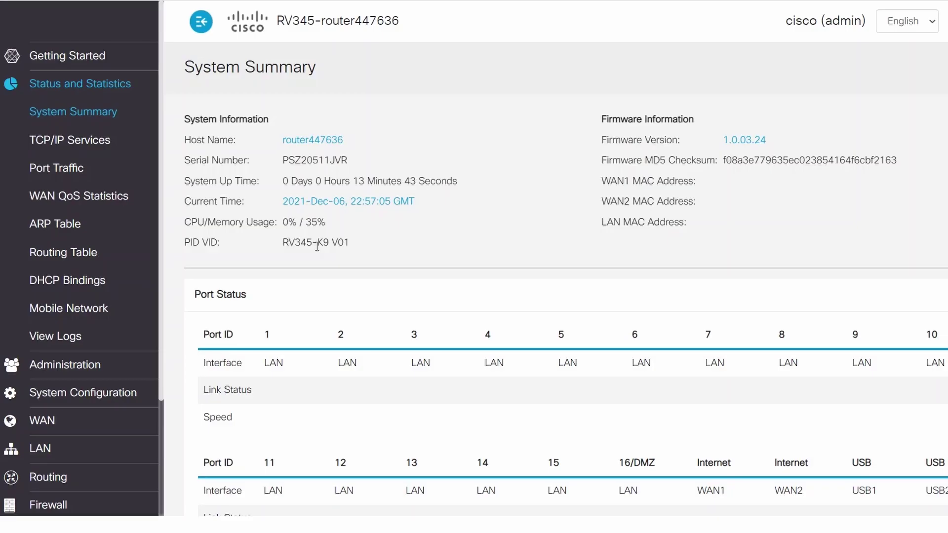
# Step: Scroll the System Summary page down to the VPN Status table
pyautogui.scroll(-5, 316, 247)
pyautogui.scroll(-8, 316, 260)
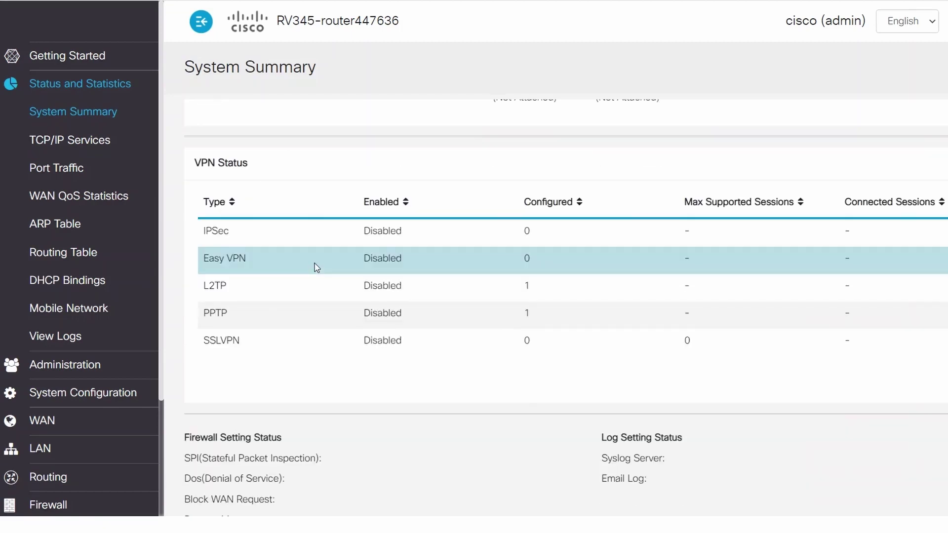